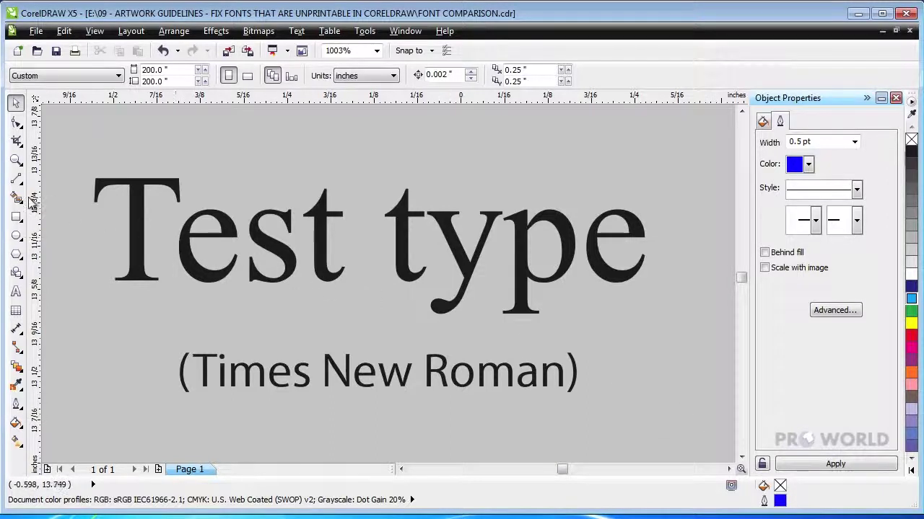
Draw a short vertical blue test line just left of the Times New Roman T
{"action": "left_click", "coordinate": [16, 178]}
{"action": "left_click", "coordinate": [85, 176]}
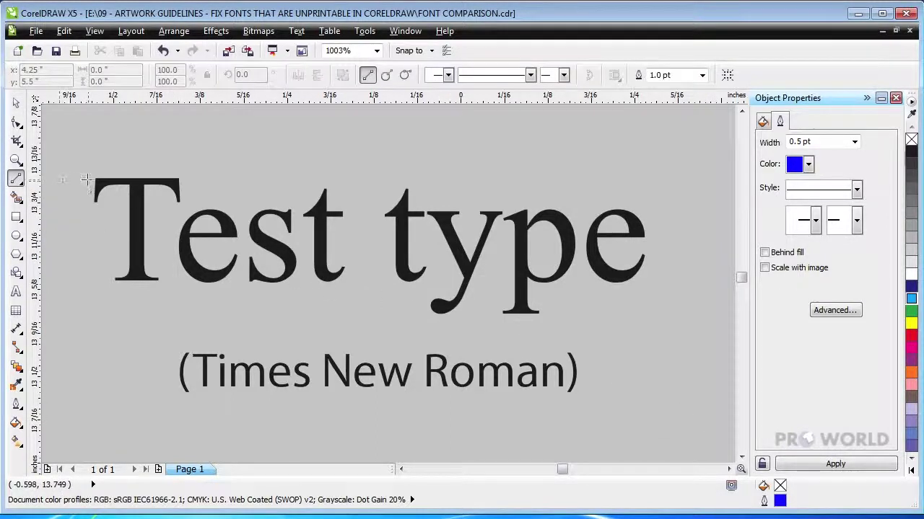
{"action": "left_click", "coordinate": [85, 217]}
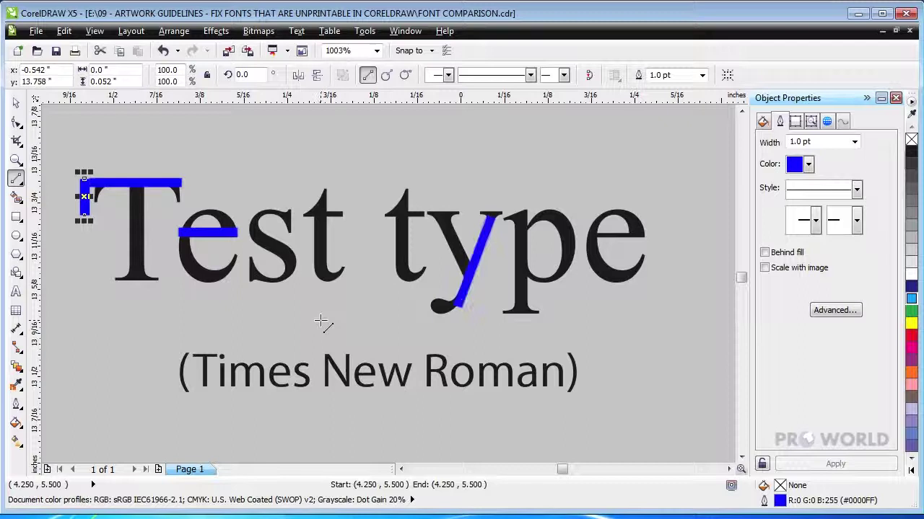
{"action": "key", "text": "Escape"}
{"action": "key", "text": "space"}
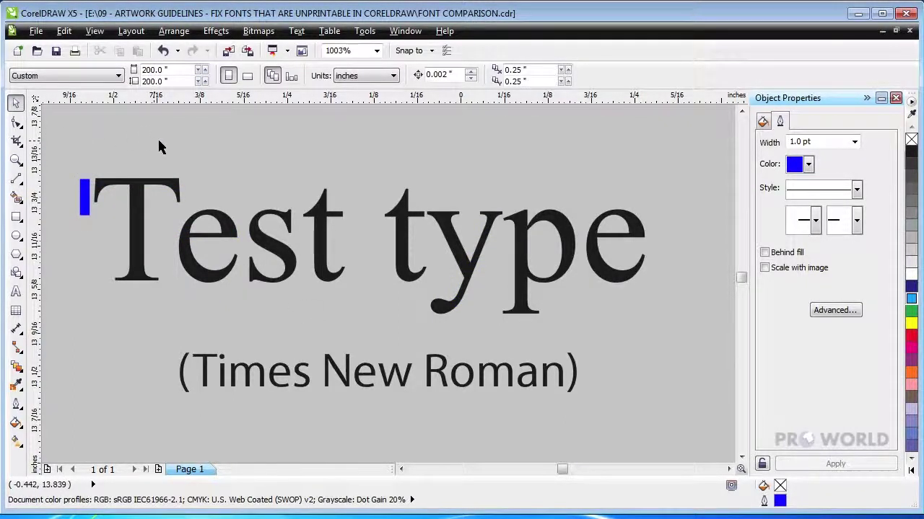
Scroll down to bring the Impact sample into view
{"action": "left_click", "coordinate": [741, 458]}
{"action": "left_click_drag", "start_coordinate": [742, 461], "coordinate": [742, 460]}
{"action": "left_click", "coordinate": [741, 460]}
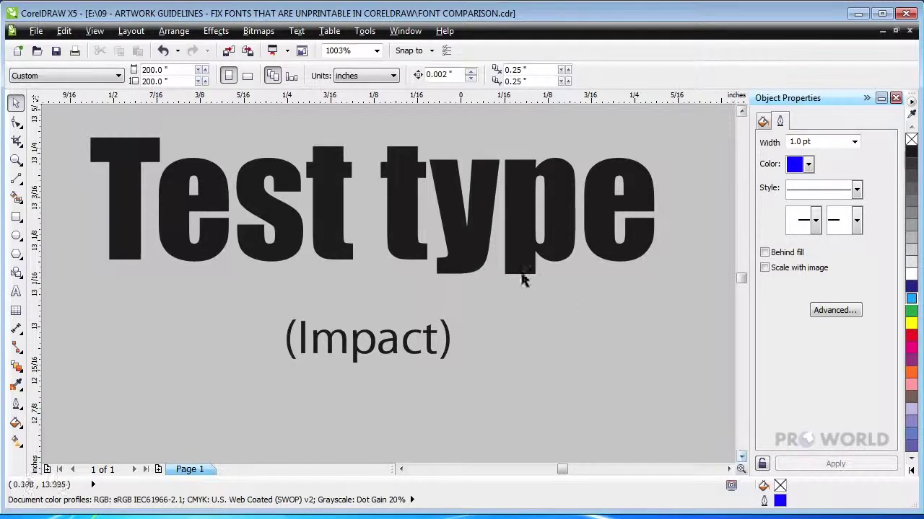
Draw a vertical test line through the Impact p's bowl and give it a 2.0 pt width
{"action": "left_click", "coordinate": [16, 179]}
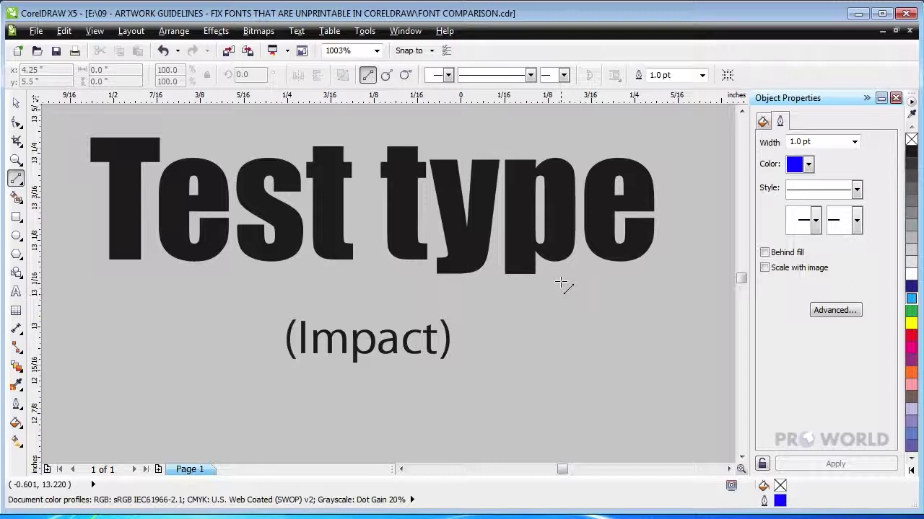
{"action": "left_click_drag", "start_coordinate": [537, 235], "coordinate": [538, 184]}
{"action": "left_click", "coordinate": [853, 141]}
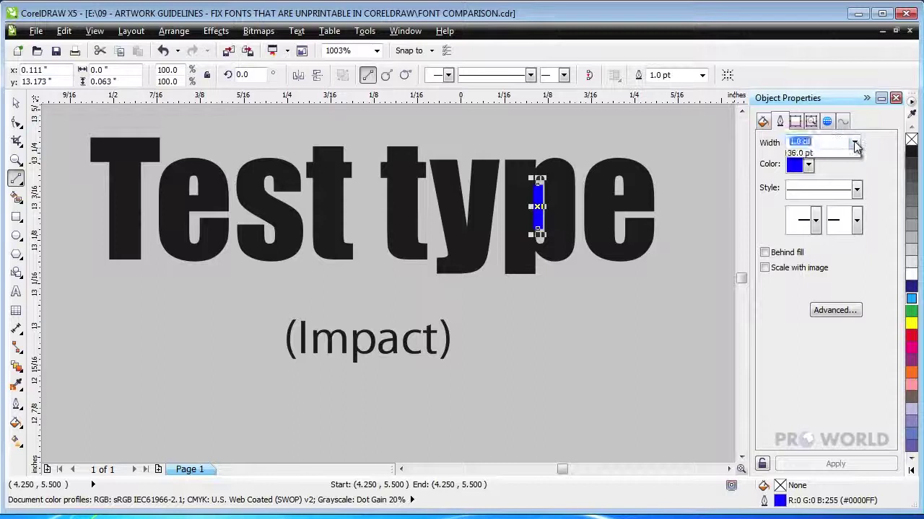
{"action": "left_click", "coordinate": [800, 211]}
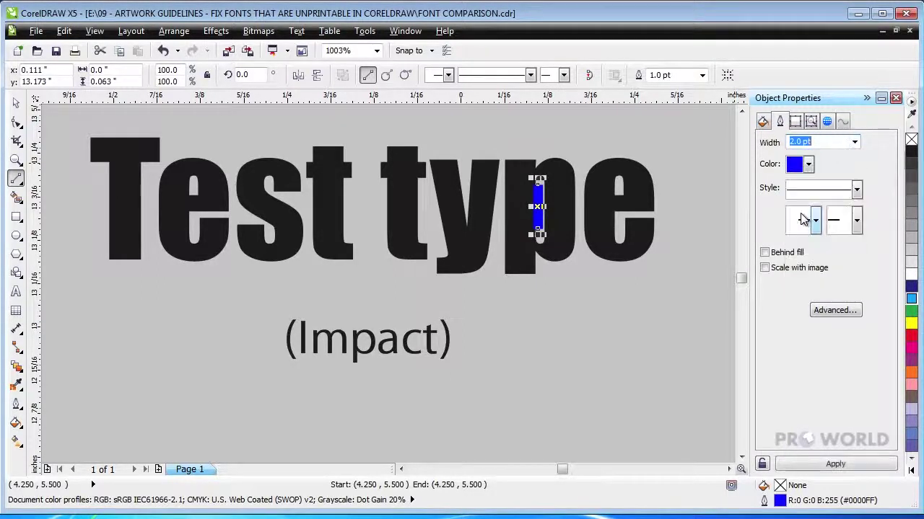
{"action": "left_click", "coordinate": [833, 465]}
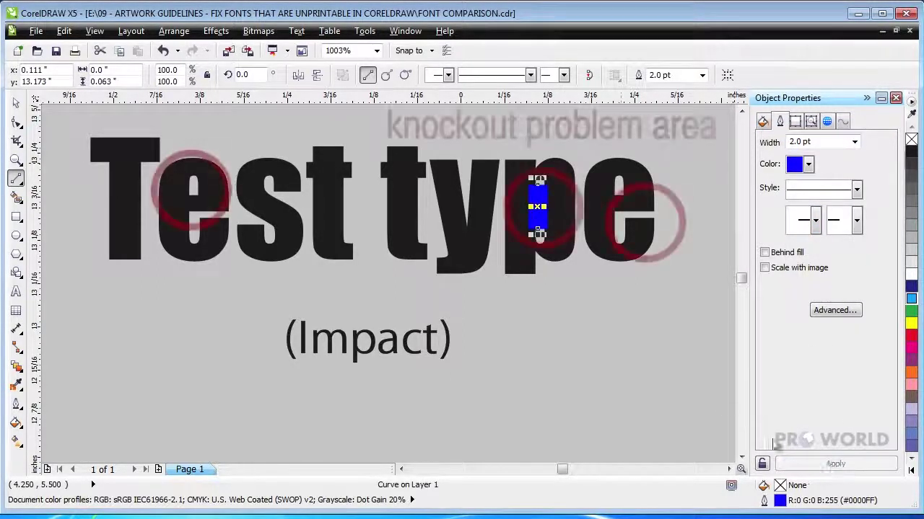
{"action": "key", "text": "space"}
{"action": "left_click", "coordinate": [594, 347]}
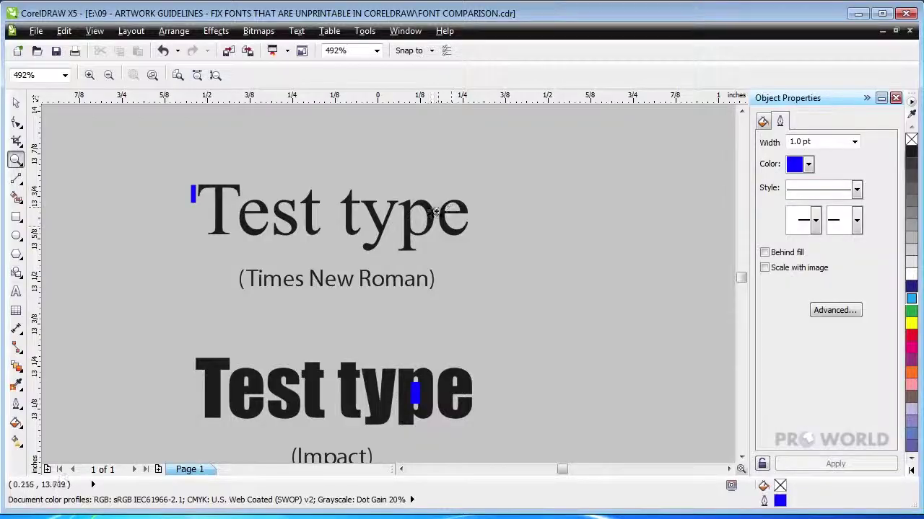
{"action": "left_click_drag", "start_coordinate": [376, 235], "coordinate": [442, 264]}
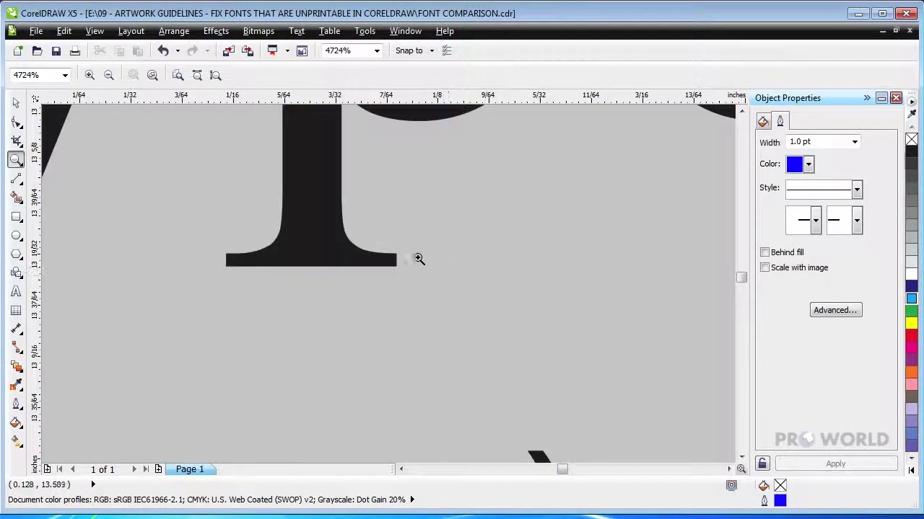
{"action": "left_click", "coordinate": [16, 216]}
{"action": "left_click_drag", "start_coordinate": [201, 228], "coordinate": [437, 298]}
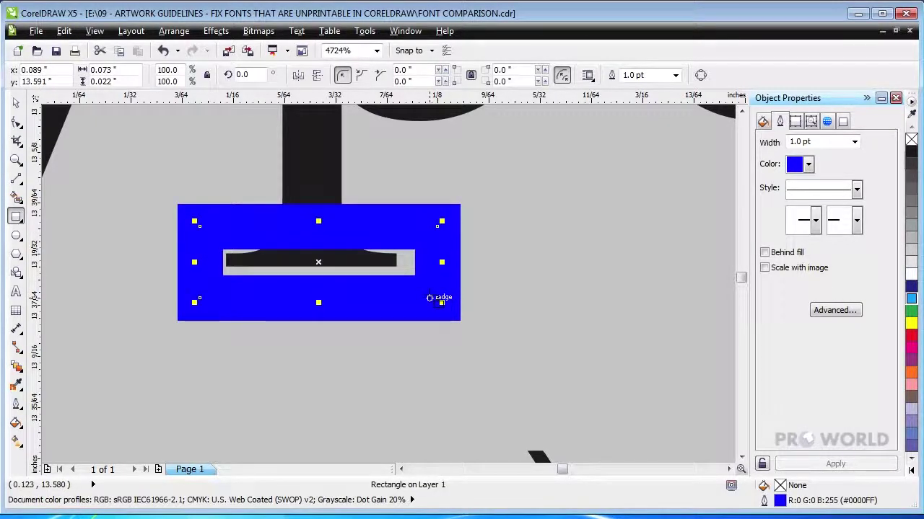
{"action": "key", "text": "Delete"}
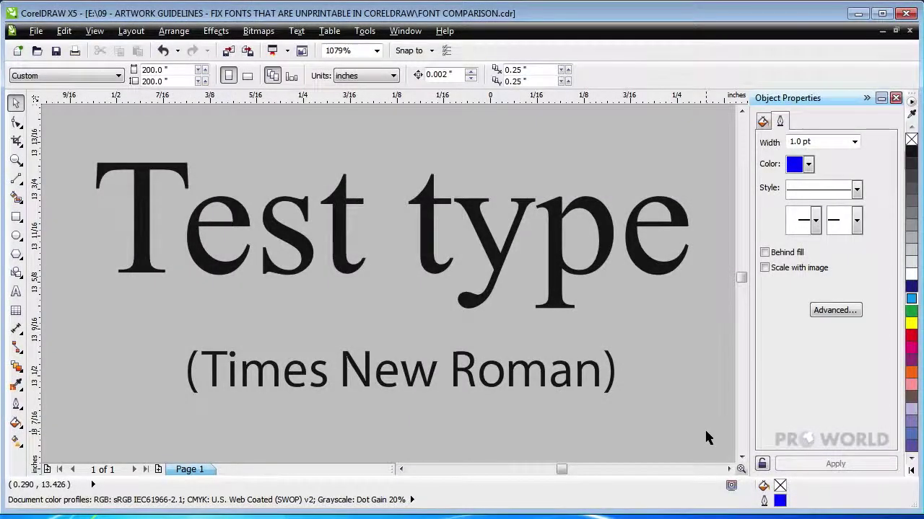
Zoom in on 'type', draw a 1.0 pt horizontal line under the p's foot serif, then zoom out
{"action": "left_click", "coordinate": [15, 159]}
{"action": "left_click_drag", "start_coordinate": [421, 175], "coordinate": [641, 344]}
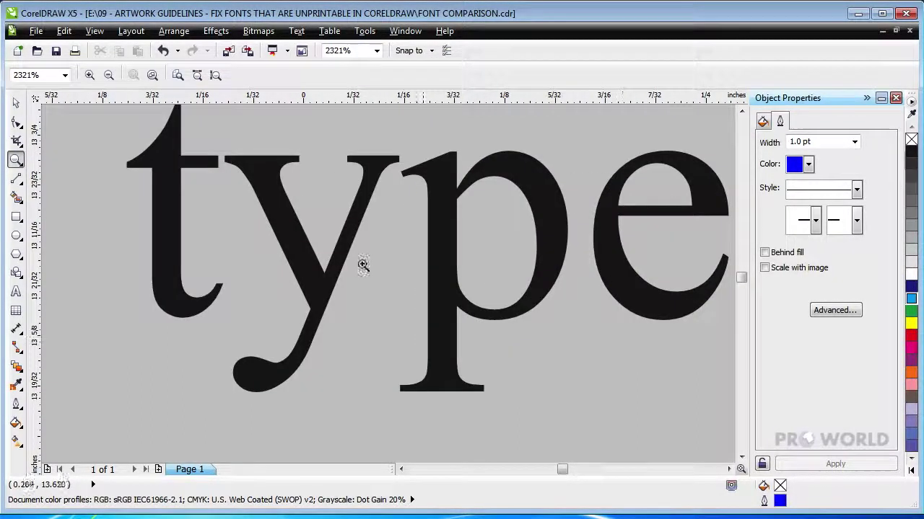
{"action": "left_click", "coordinate": [16, 178]}
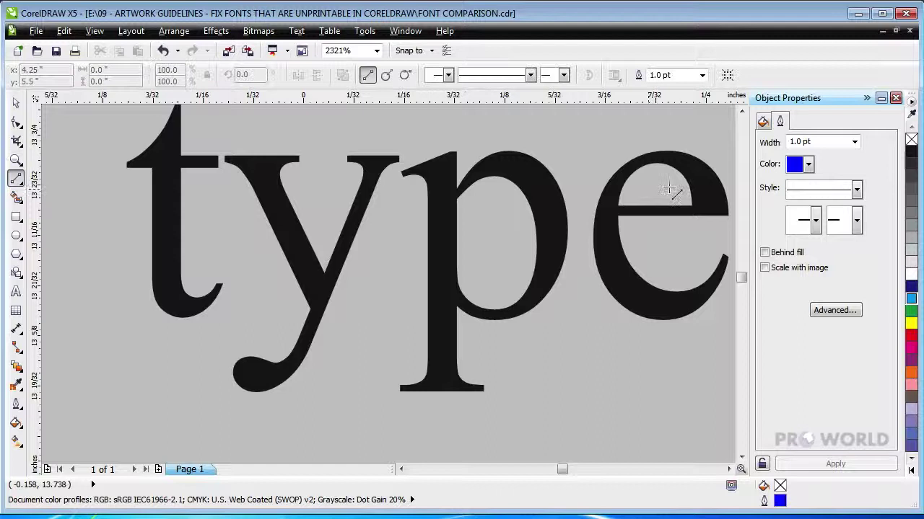
{"action": "left_click", "coordinate": [856, 142]}
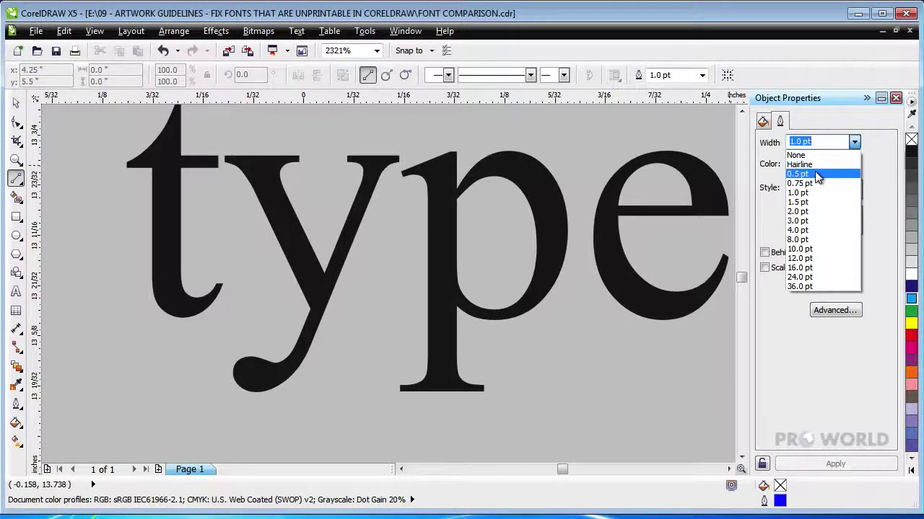
{"action": "left_click", "coordinate": [801, 193]}
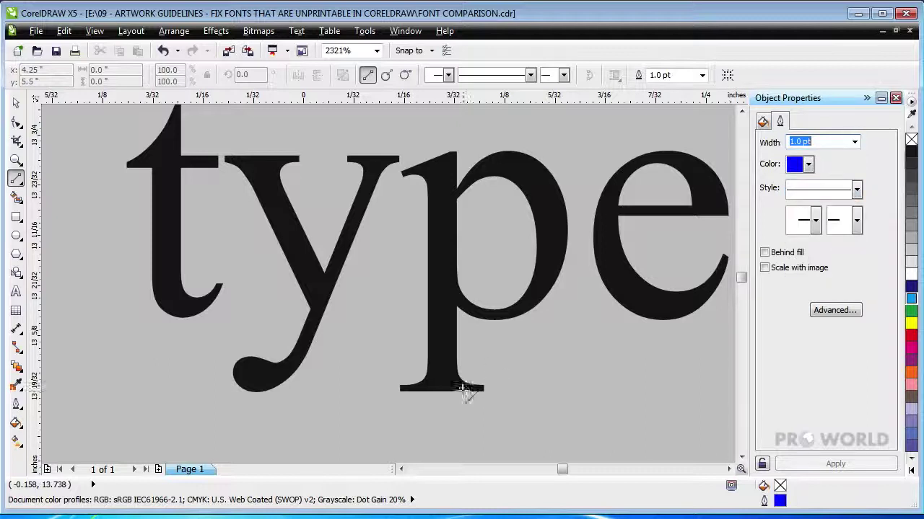
{"action": "left_click_drag", "start_coordinate": [381, 419], "coordinate": [570, 419]}
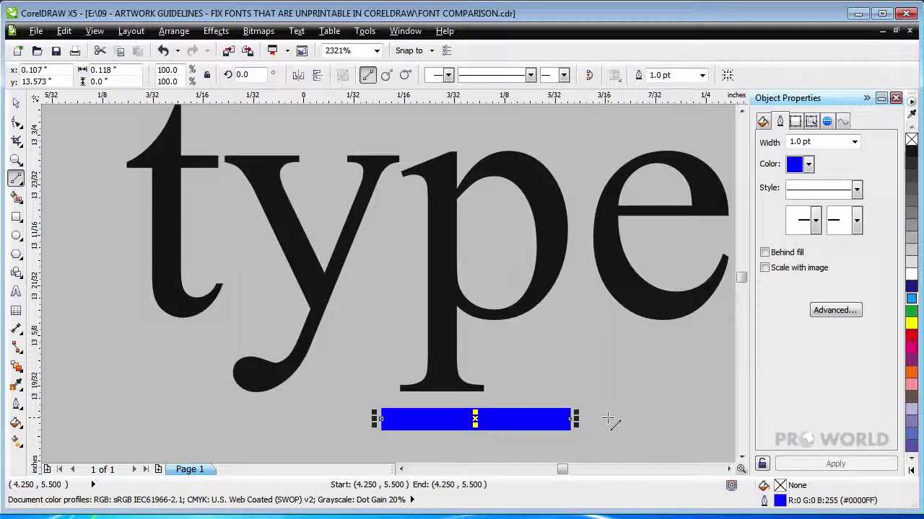
{"action": "left_click", "coordinate": [16, 160]}
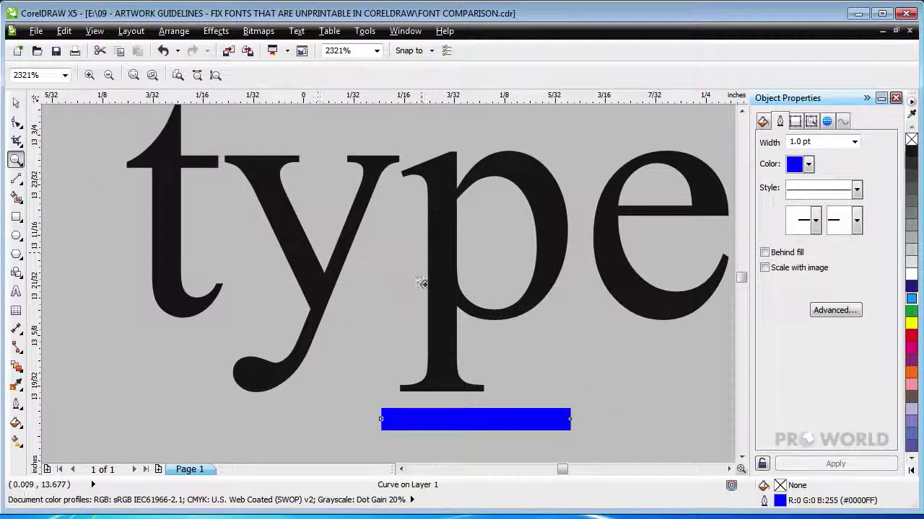
{"action": "right_click", "coordinate": [423, 285]}
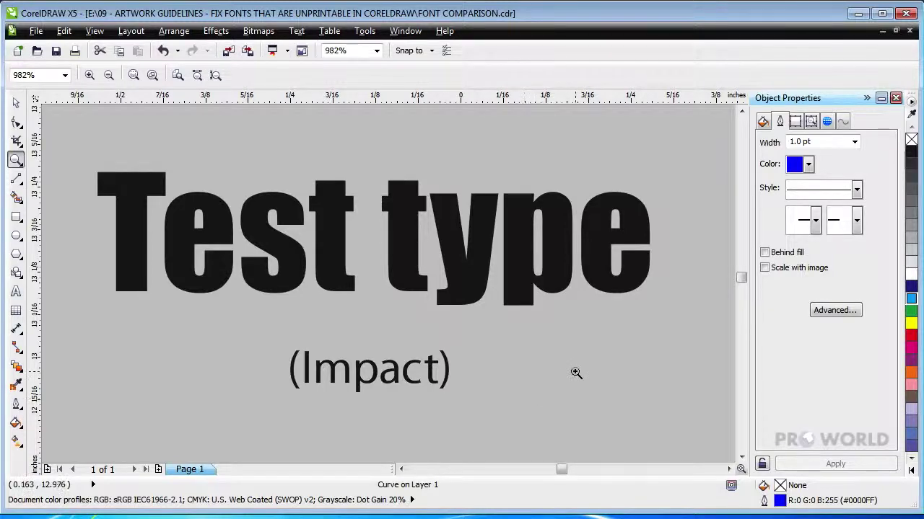
Zoom out to the whole page, then marquee-zoom onto the Helvetica and Arial samples
{"action": "scroll", "coordinate": [577, 371], "scroll_direction": "down", "scroll_amount": 6}
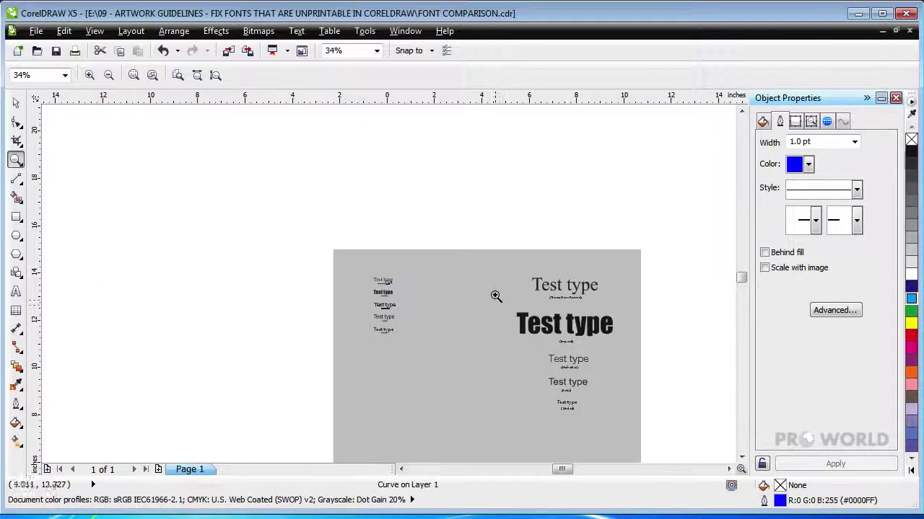
{"action": "left_click_drag", "start_coordinate": [552, 296], "coordinate": [647, 371]}
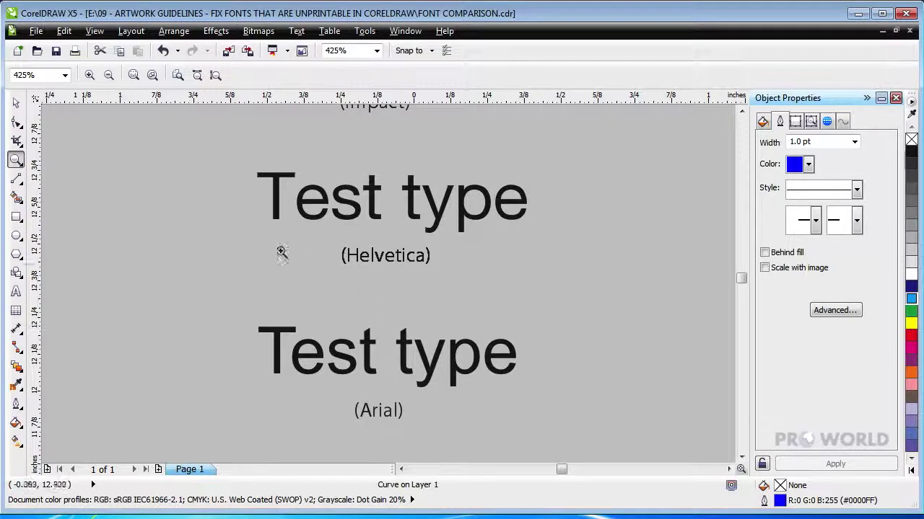
Scroll down until the Myriad 'Test type' sample below Arial is in view
{"action": "left_click", "coordinate": [18, 103]}
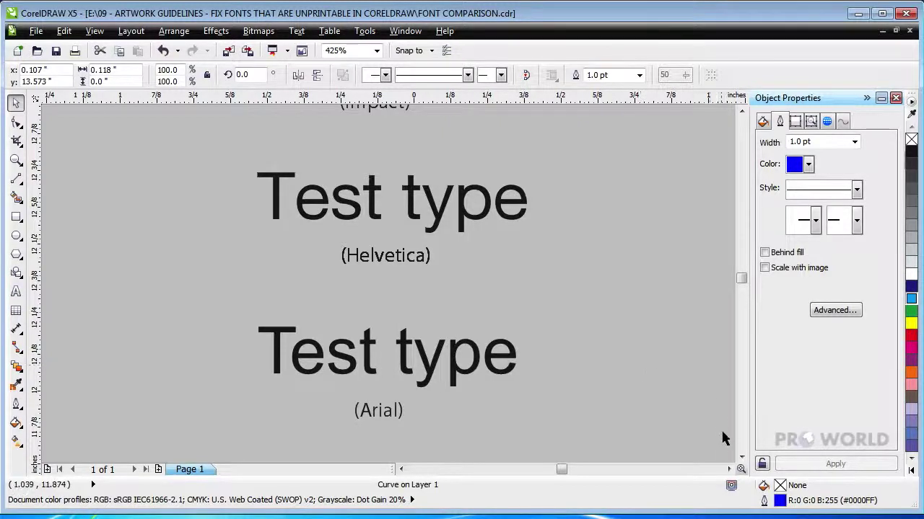
{"action": "left_click", "coordinate": [741, 457]}
{"action": "left_click", "coordinate": [741, 457]}
{"action": "left_click", "coordinate": [741, 457]}
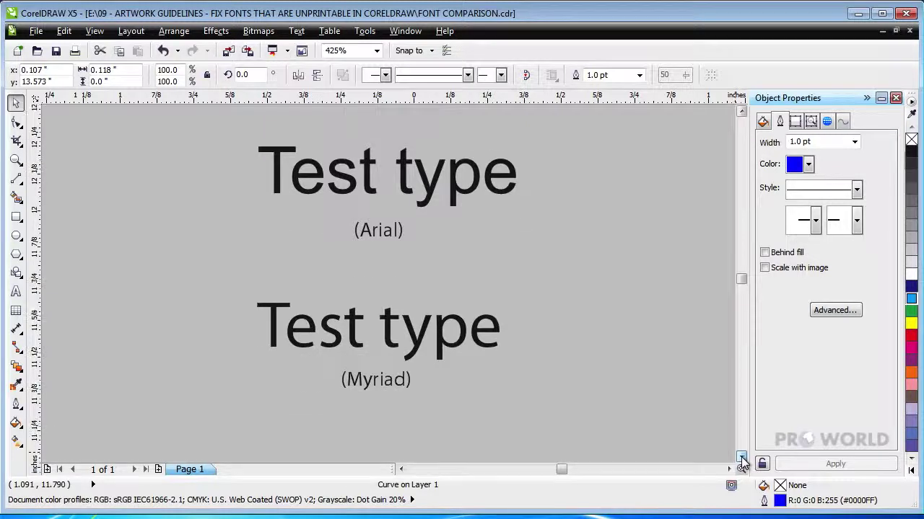
{"action": "left_click", "coordinate": [741, 457]}
{"action": "left_click", "coordinate": [741, 457]}
{"action": "left_click", "coordinate": [741, 456]}
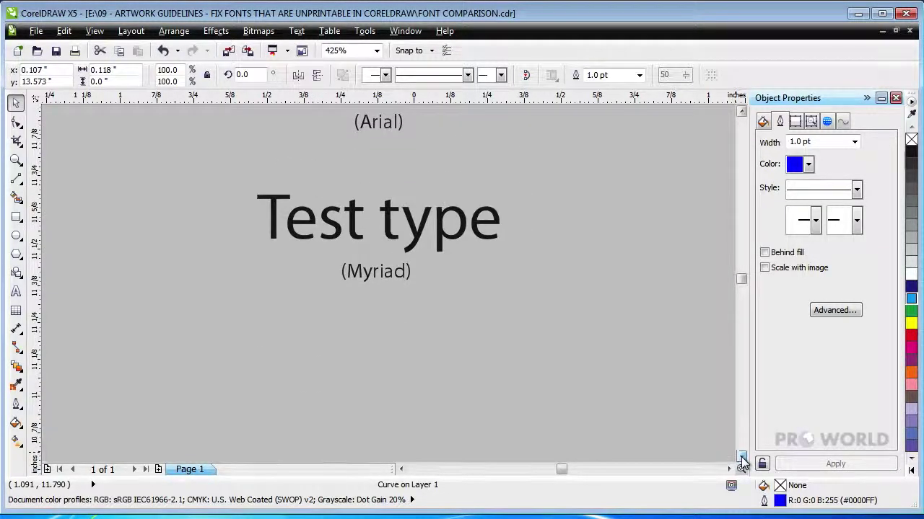
{"action": "left_click", "coordinate": [741, 457]}
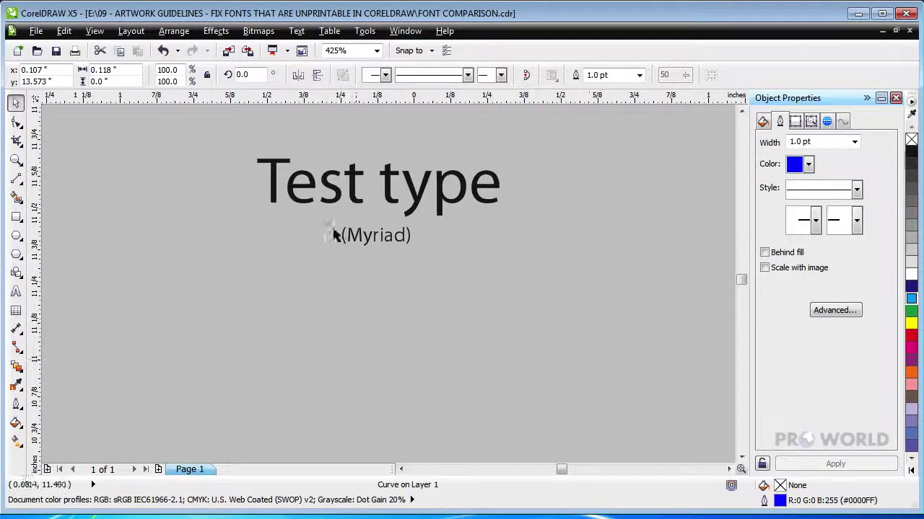
Switch to the Zoom tool before moving to the SAMPLE TEXT.cdr document
{"action": "left_click", "coordinate": [16, 160]}
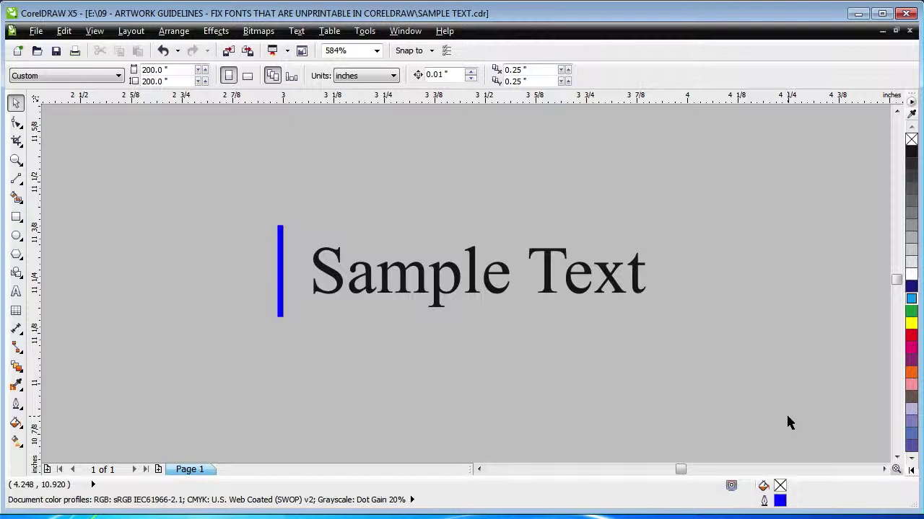
Open Character Formatting and change the Sample Text font from Times New Roman to Myriad Pro
{"action": "left_click", "coordinate": [296, 33]}
{"action": "left_click", "coordinate": [315, 45]}
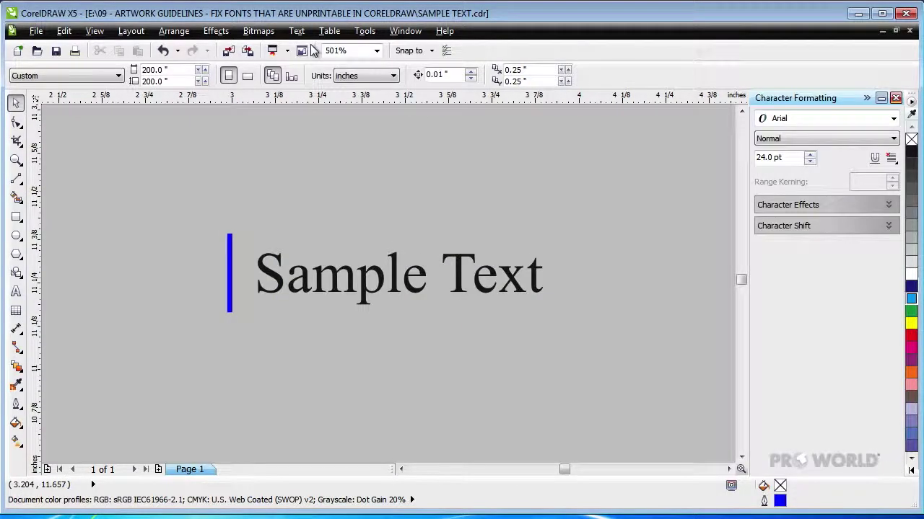
{"action": "left_click", "coordinate": [16, 293]}
{"action": "left_click_drag", "start_coordinate": [255, 271], "coordinate": [557, 270]}
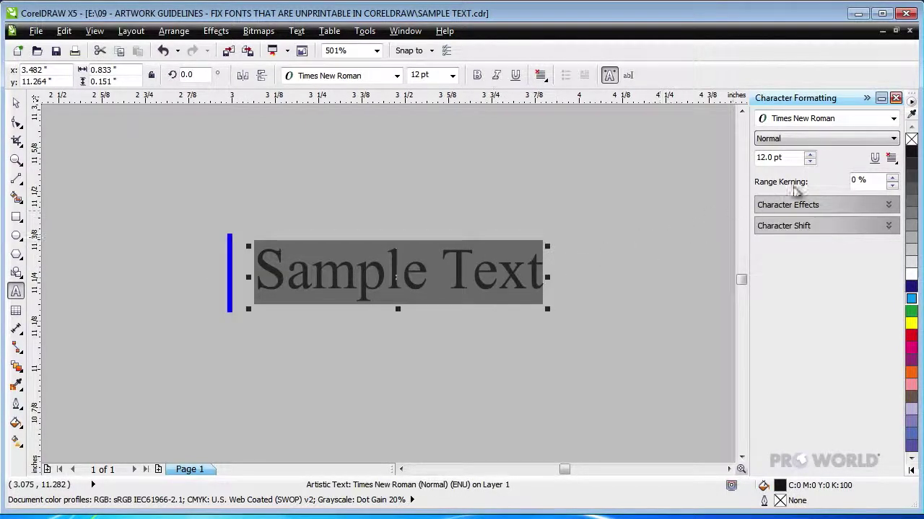
{"action": "left_click", "coordinate": [893, 119]}
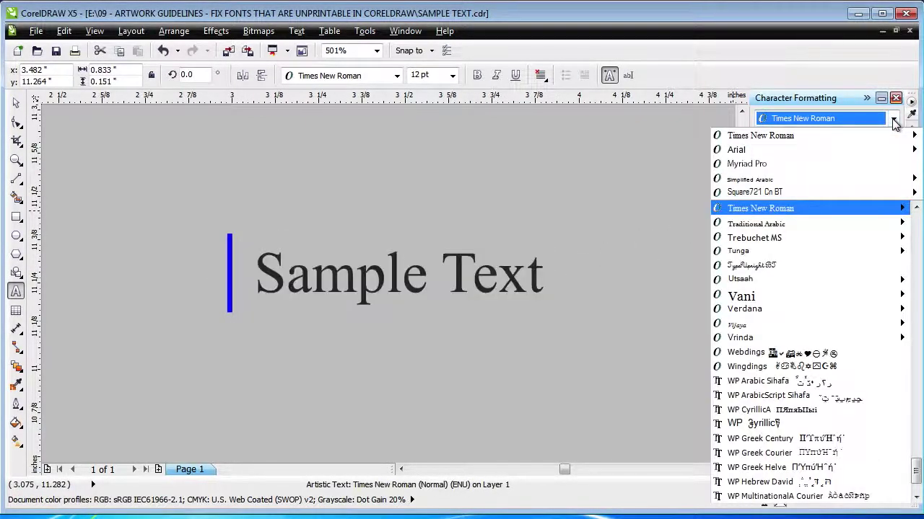
{"action": "left_click", "coordinate": [787, 162]}
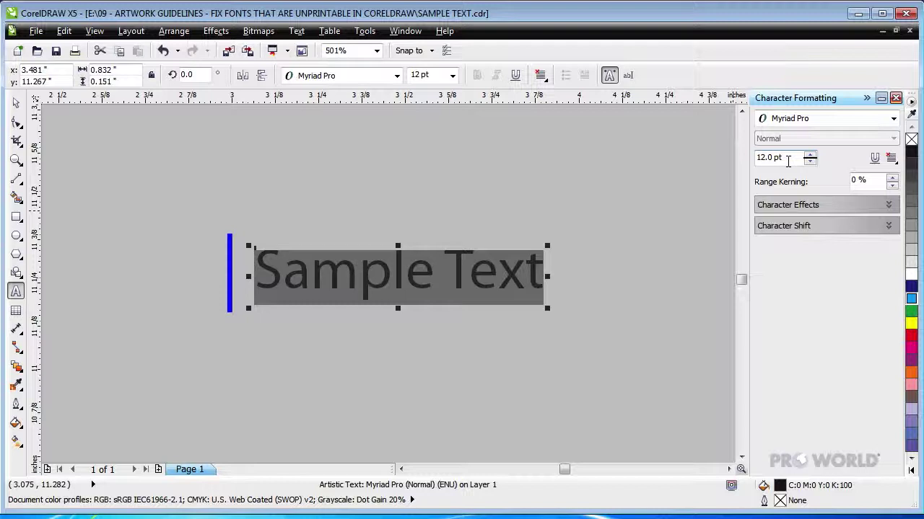
Change the font size from 12 to 16 pt and the range kerning to 15%
{"action": "left_click", "coordinate": [764, 158]}
{"action": "left_click_drag", "start_coordinate": [763, 159], "coordinate": [752, 177]}
{"action": "type", "text": "16"}
{"action": "key", "text": "Return"}
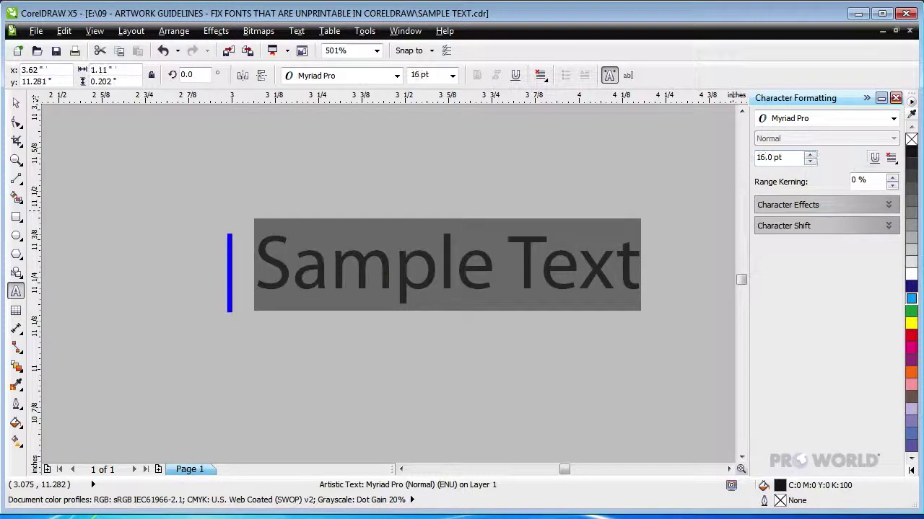
{"action": "double_click", "coordinate": [854, 181]}
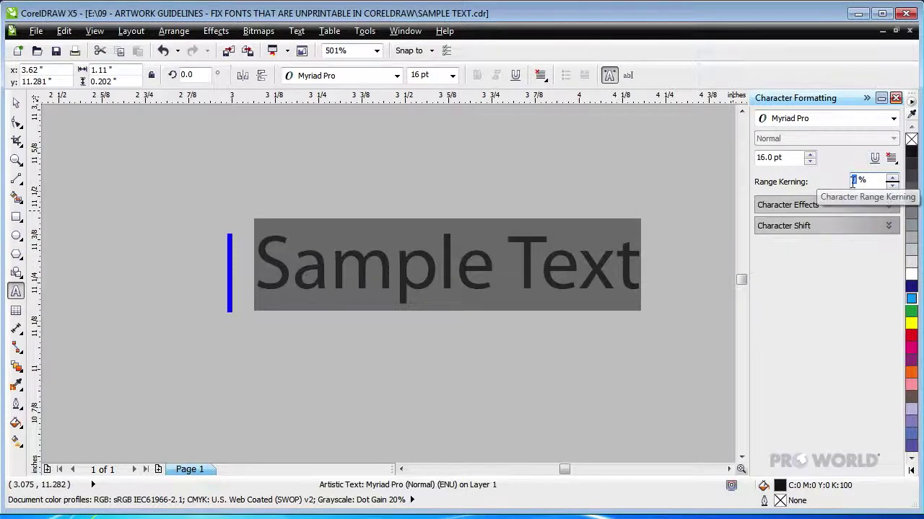
{"action": "type", "text": "15"}
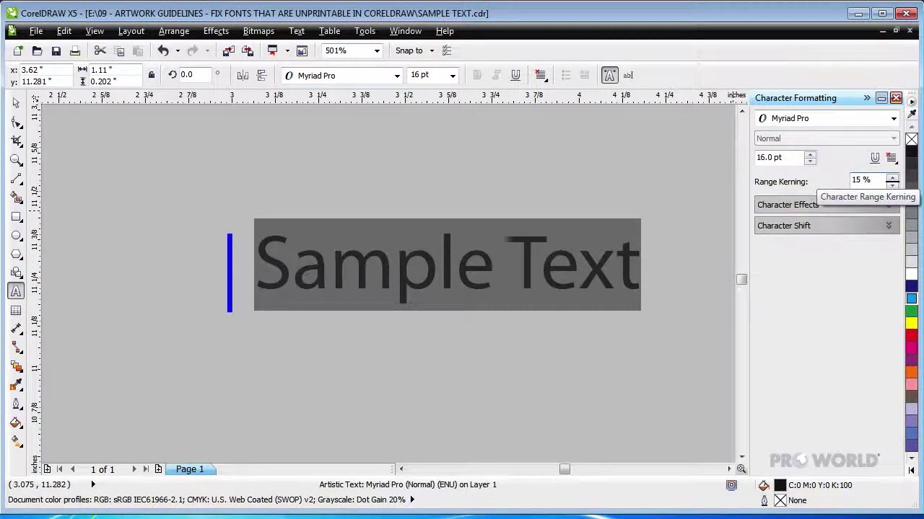
{"action": "key", "text": "Return"}
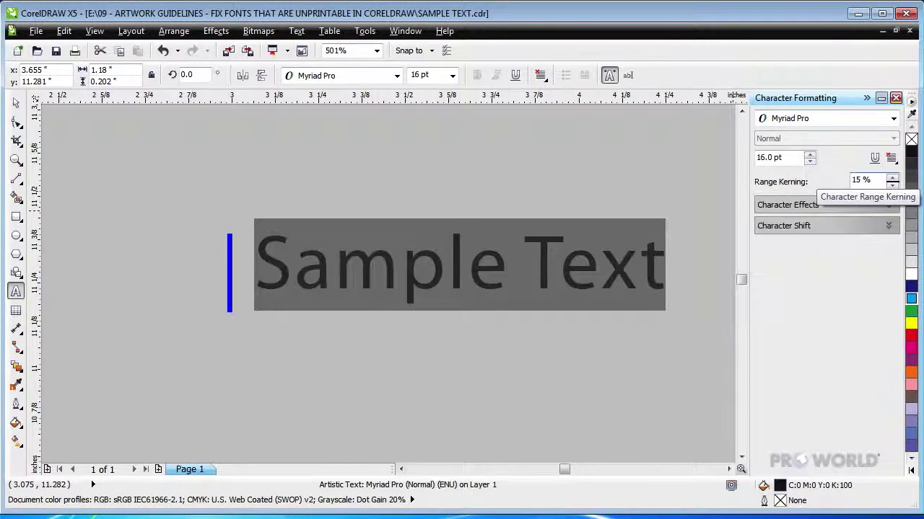
{"action": "key", "text": "Escape"}
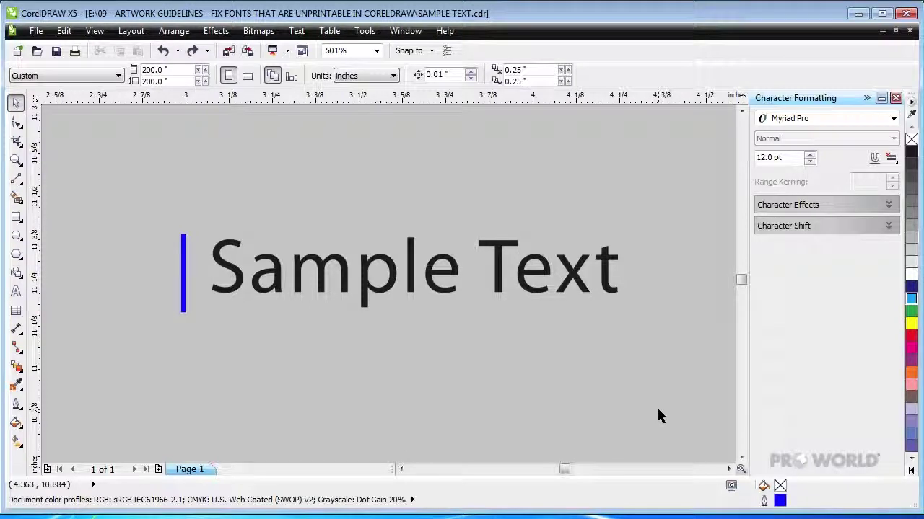
Delete the curve-converted Sample Text outlines
{"action": "left_click", "coordinate": [494, 273]}
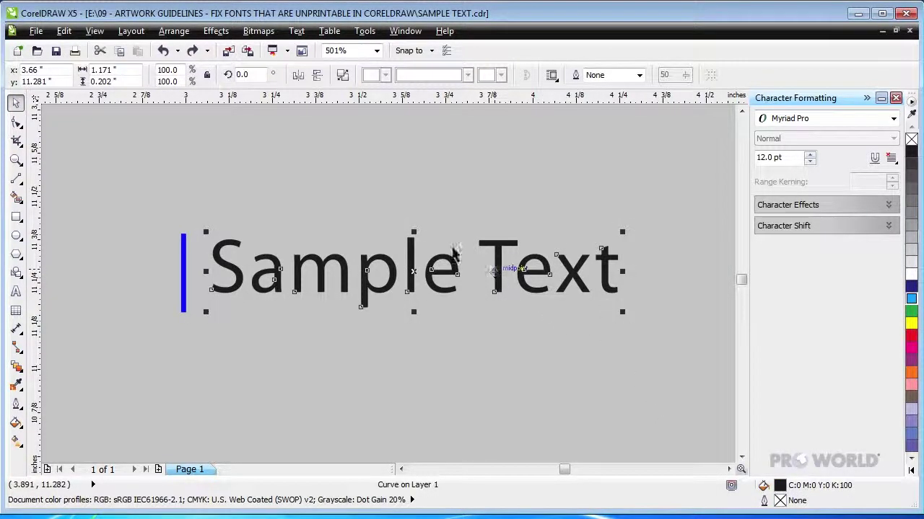
{"action": "left_click", "coordinate": [64, 31]}
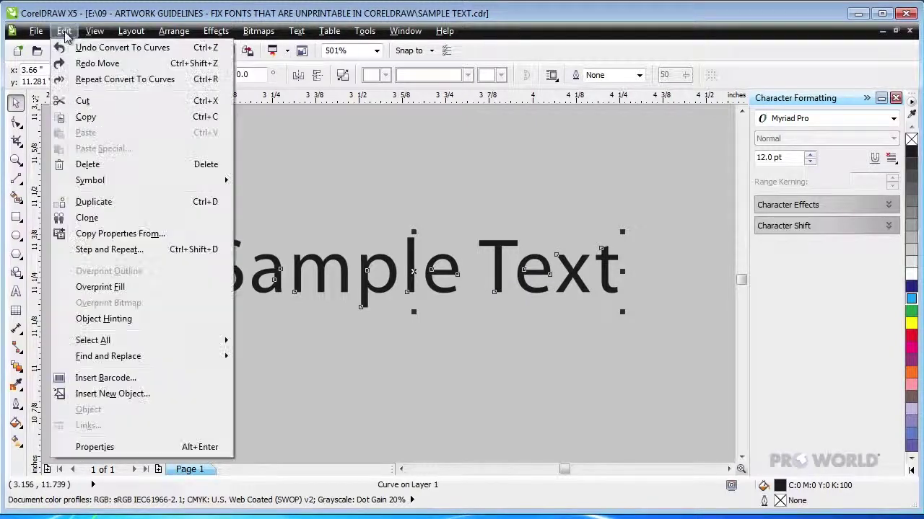
{"action": "left_click", "coordinate": [80, 163]}
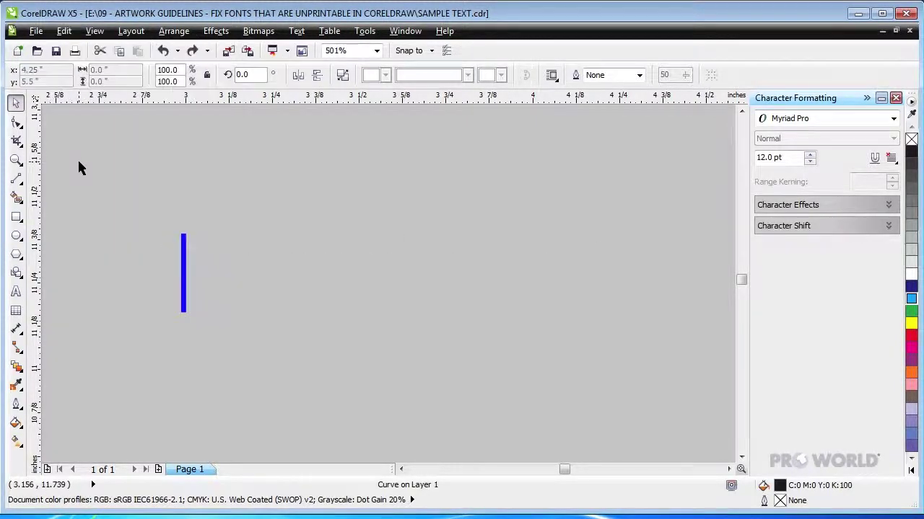
Type new 'Sample Text' beside the blue line and set it to 16 pt with 15% kerning
{"action": "left_click", "coordinate": [16, 292]}
{"action": "left_click", "coordinate": [227, 275]}
{"action": "type", "text": "Sample Text"}
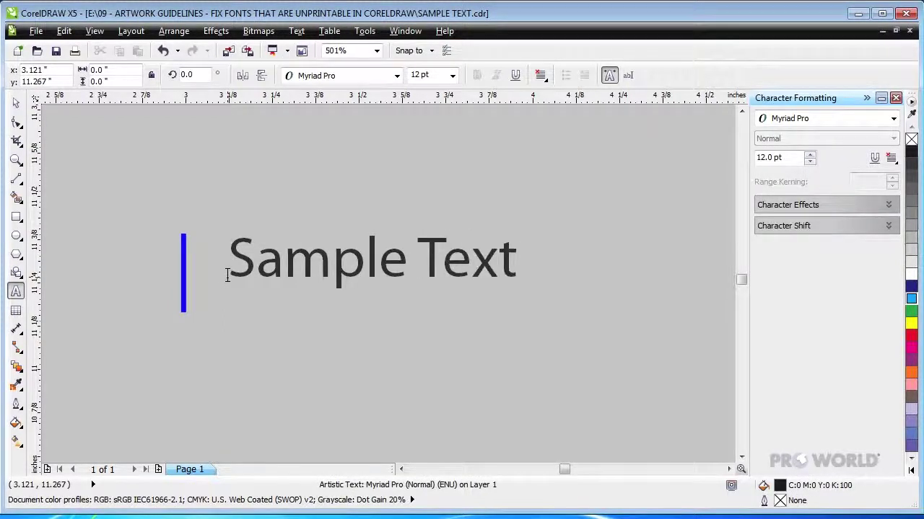
{"action": "left_click_drag", "start_coordinate": [227, 275], "coordinate": [521, 260]}
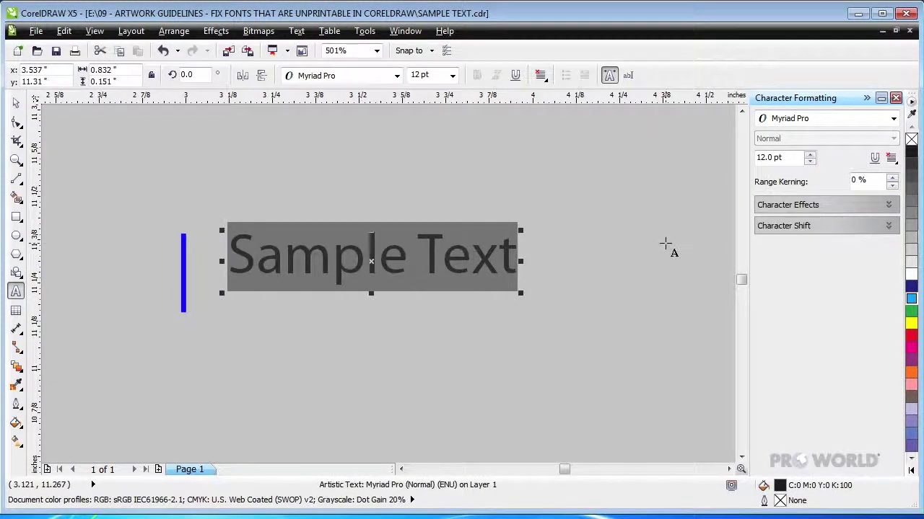
{"action": "left_click", "coordinate": [809, 154]}
{"action": "left_click", "coordinate": [810, 154]}
{"action": "left_click", "coordinate": [809, 154]}
{"action": "left_click", "coordinate": [809, 154]}
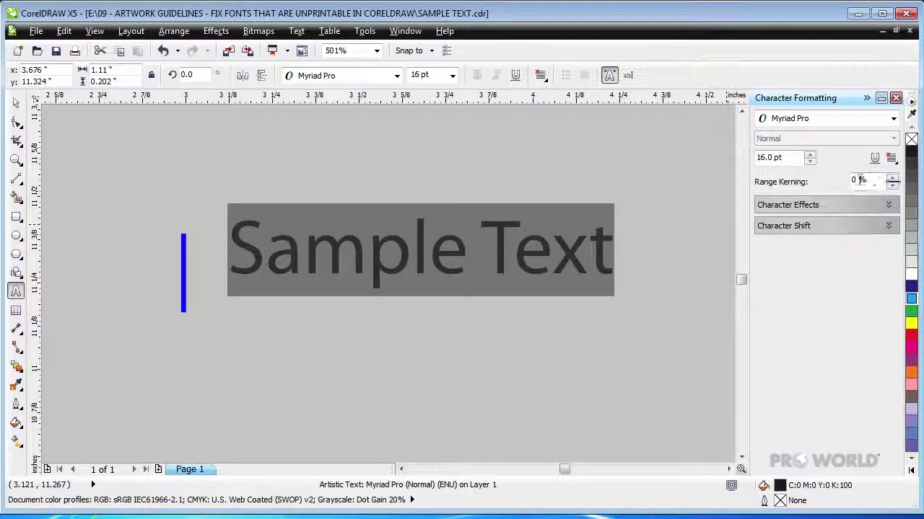
{"action": "double_click", "coordinate": [853, 181]}
{"action": "type", "text": "15"}
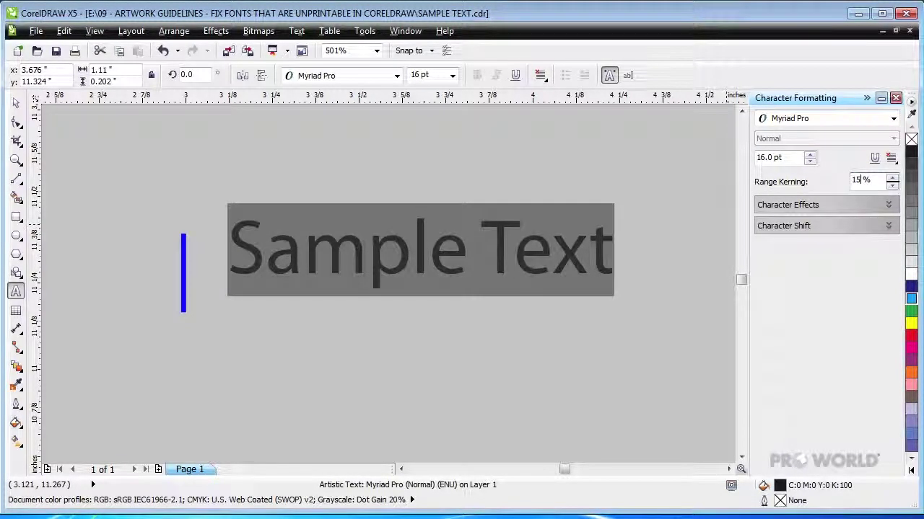
{"action": "key", "text": "Return"}
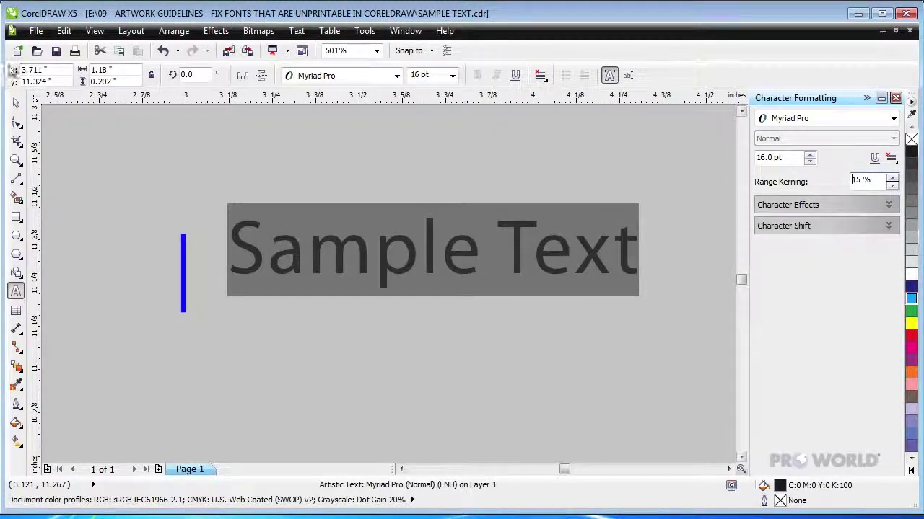
Move the new Sample Text down to sit right beside the blue line
{"action": "left_click", "coordinate": [16, 103]}
{"action": "left_click", "coordinate": [236, 141]}
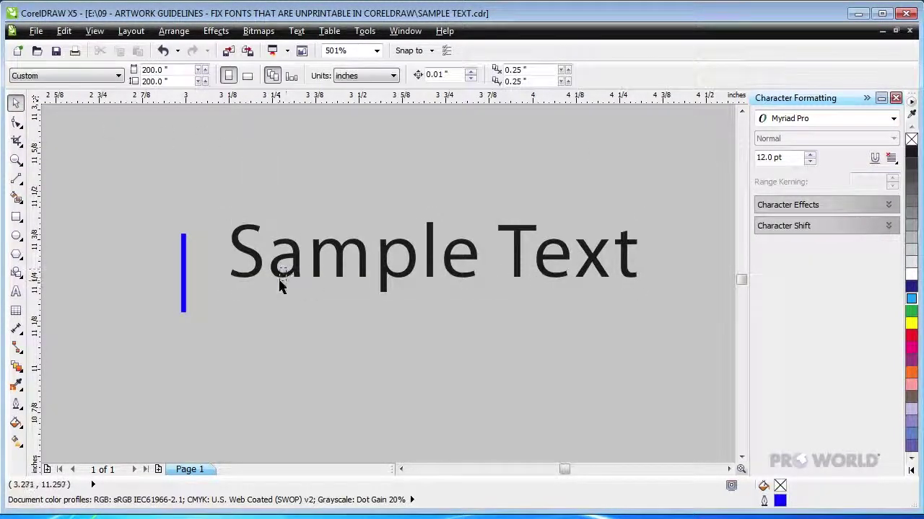
{"action": "left_click_drag", "start_coordinate": [278, 273], "coordinate": [268, 290]}
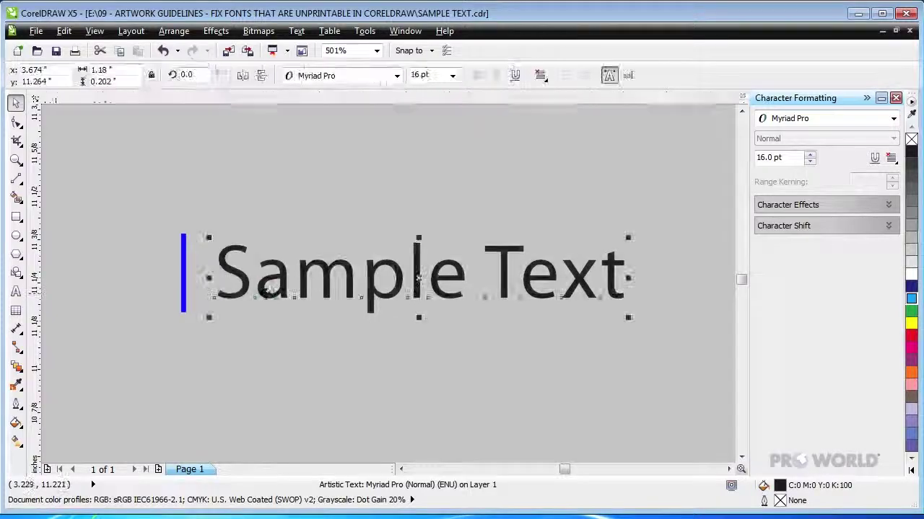